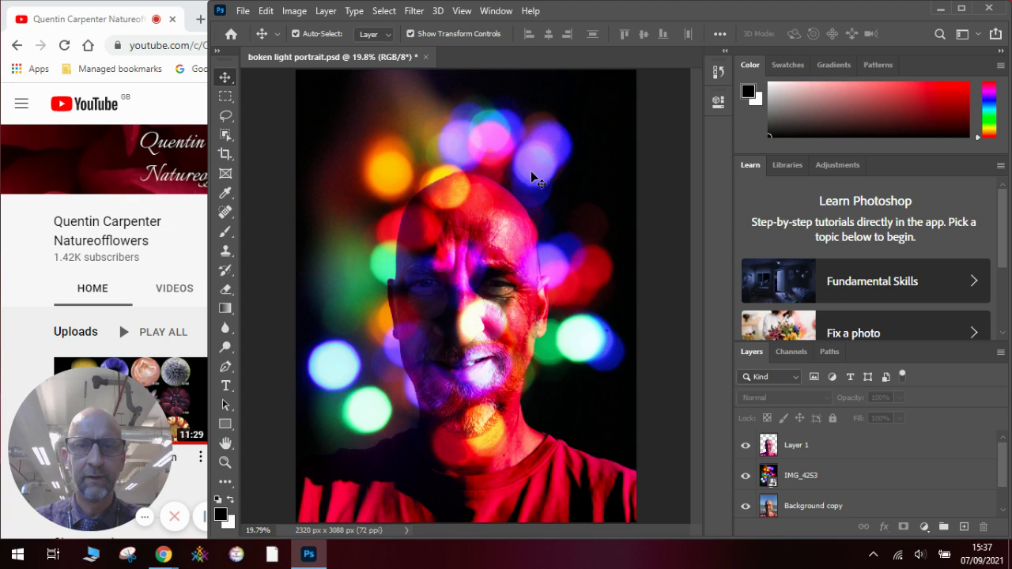
Step: Toggle the portrait and IMG_4253 bokeh layers' visibility to compare the lights alone and blended
{"action": "left_click", "coordinate": [745, 445]}
{"action": "left_click", "coordinate": [839, 477]}
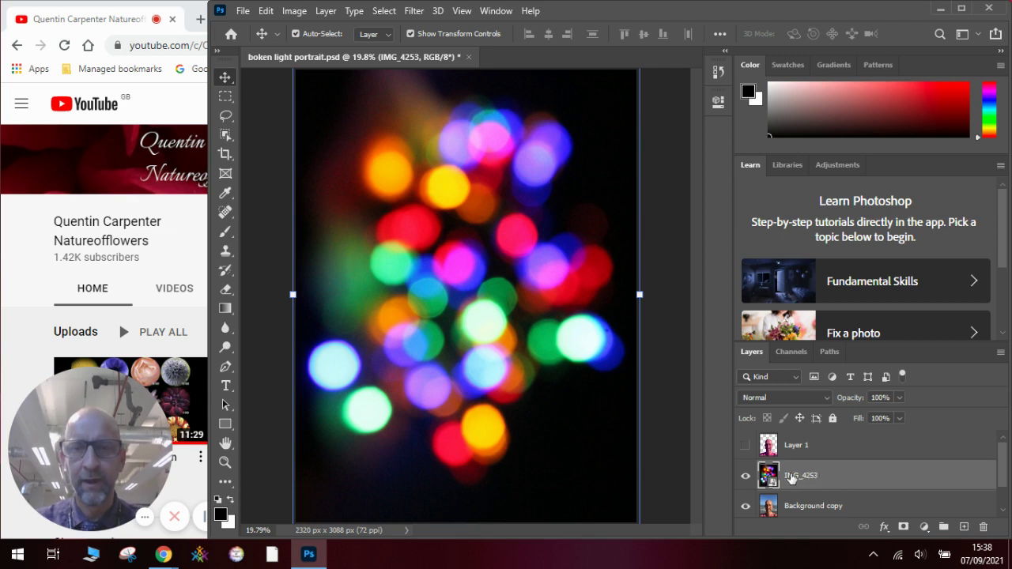
{"action": "left_click", "coordinate": [745, 476]}
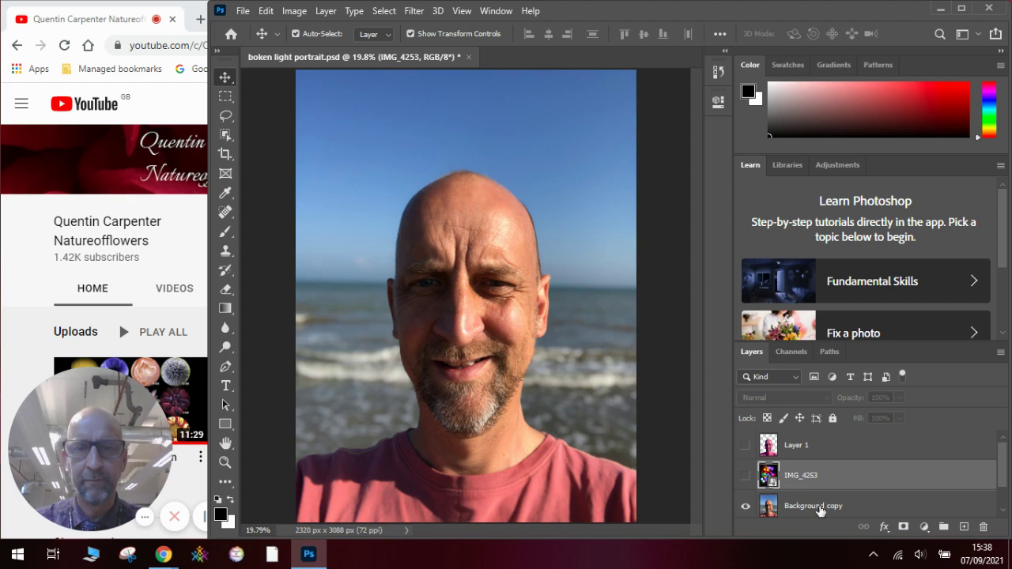
{"action": "left_click", "coordinate": [745, 447]}
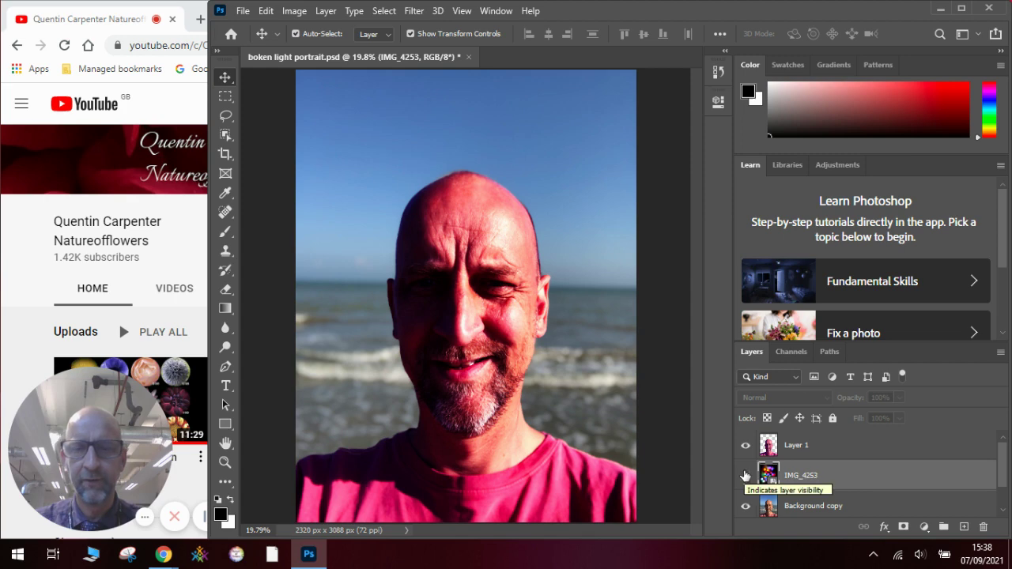
{"action": "left_click", "coordinate": [745, 475]}
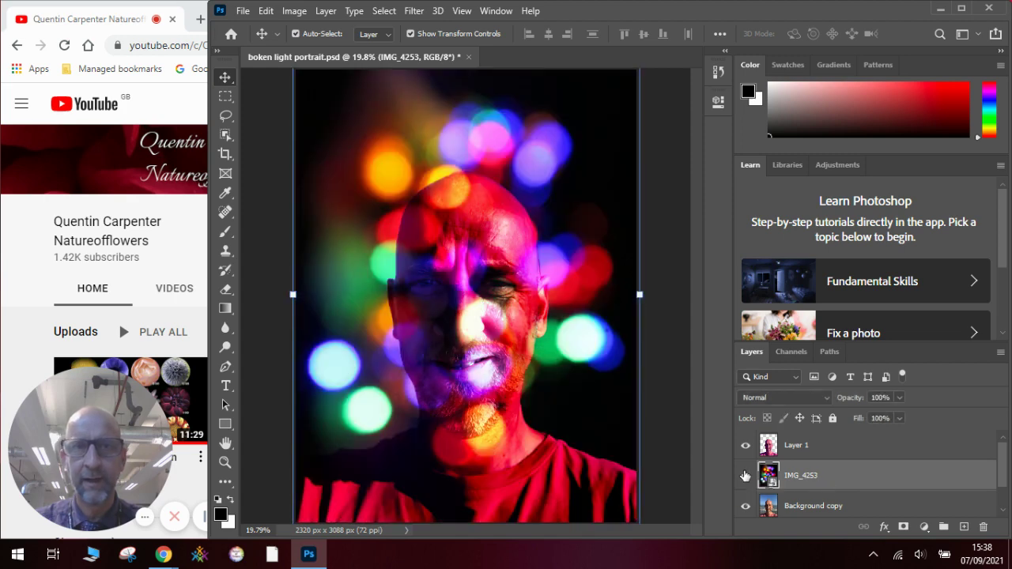
Step: Open IMG_6929 through File > Open and dismiss the HEIC Camera Raw warning
{"action": "left_click", "coordinate": [244, 11]}
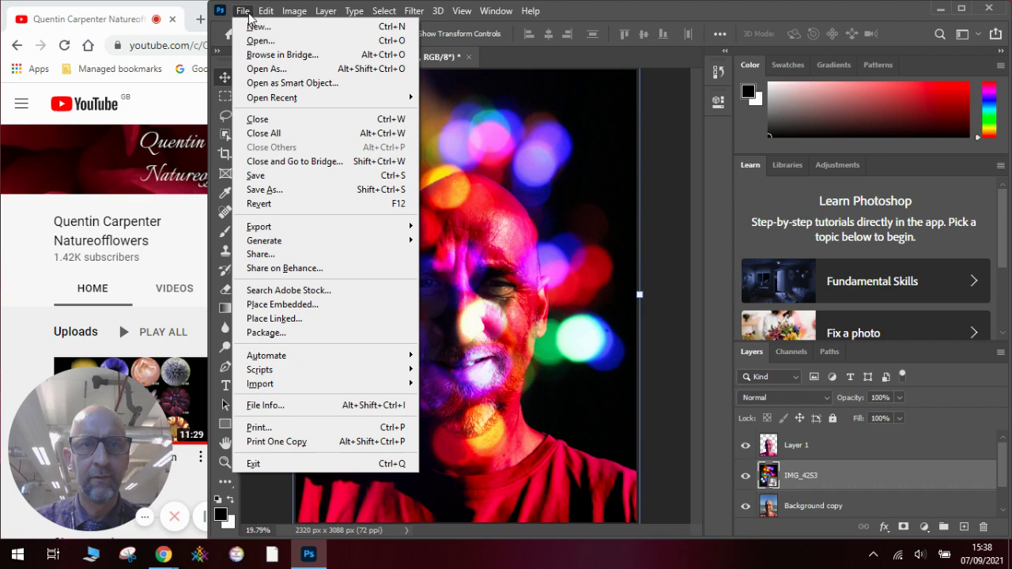
{"action": "left_click", "coordinate": [259, 40]}
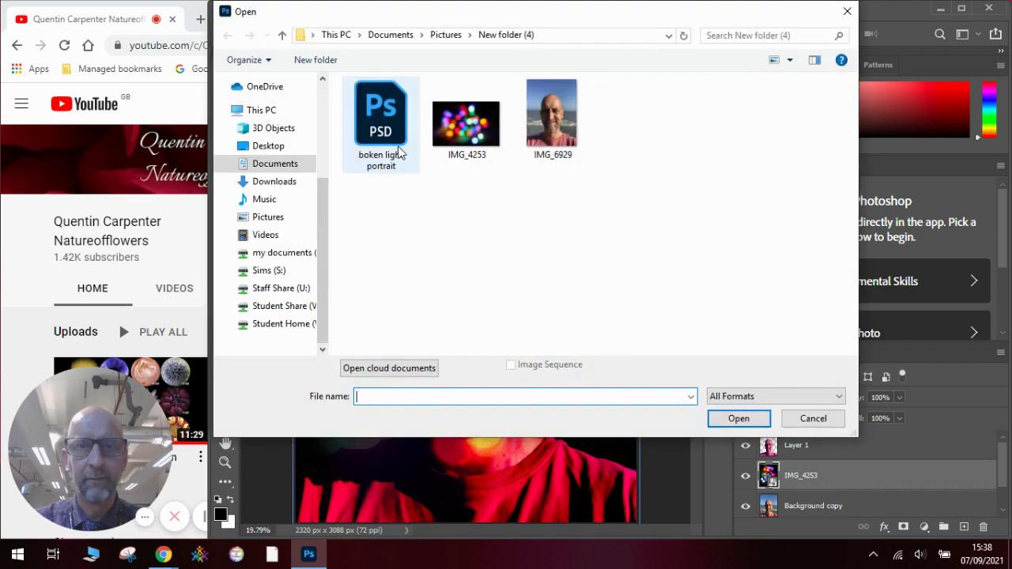
{"action": "double_click", "coordinate": [552, 118]}
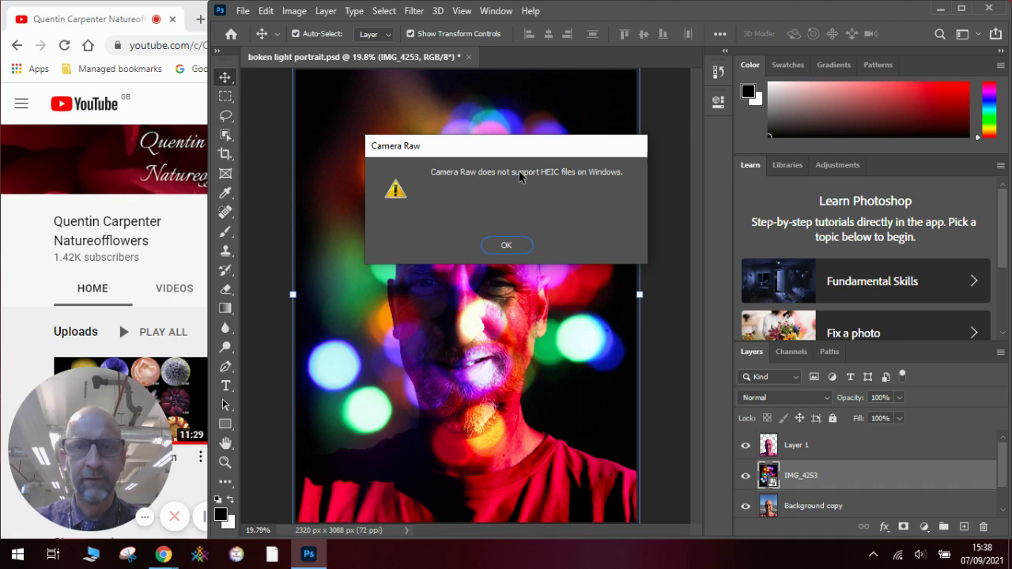
{"action": "left_click", "coordinate": [506, 245]}
{"action": "left_click", "coordinate": [505, 245]}
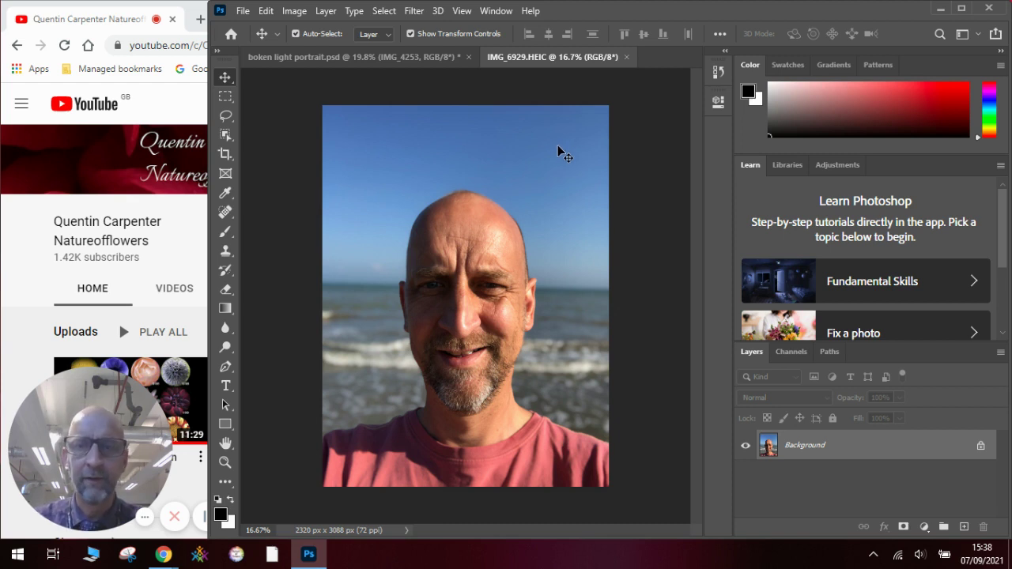
Step: Duplicate the Background layer as Background copy, then use Select > Subject on the man
{"action": "right_click", "coordinate": [893, 449]}
{"action": "left_click", "coordinate": [920, 295]}
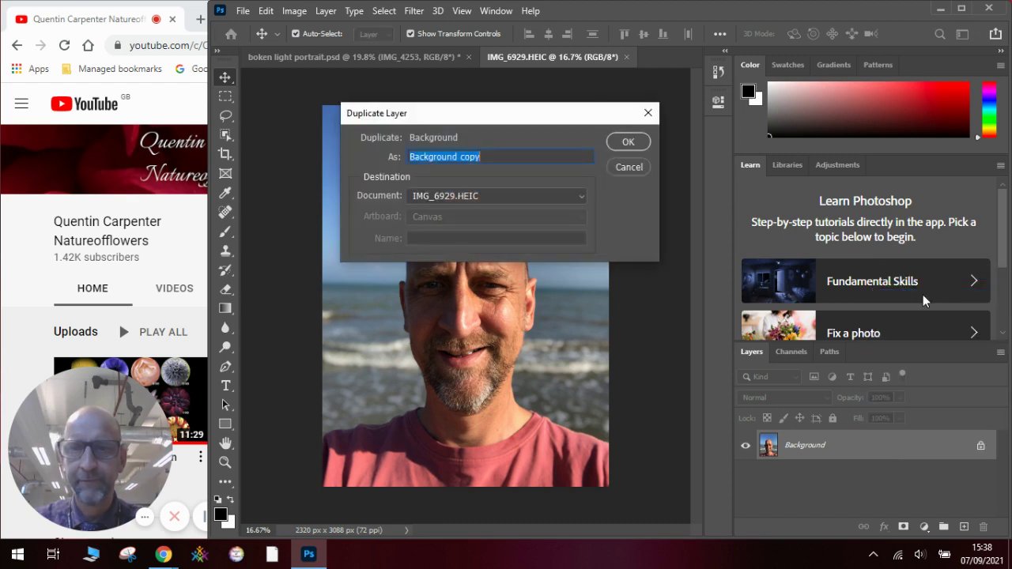
{"action": "left_click", "coordinate": [632, 146]}
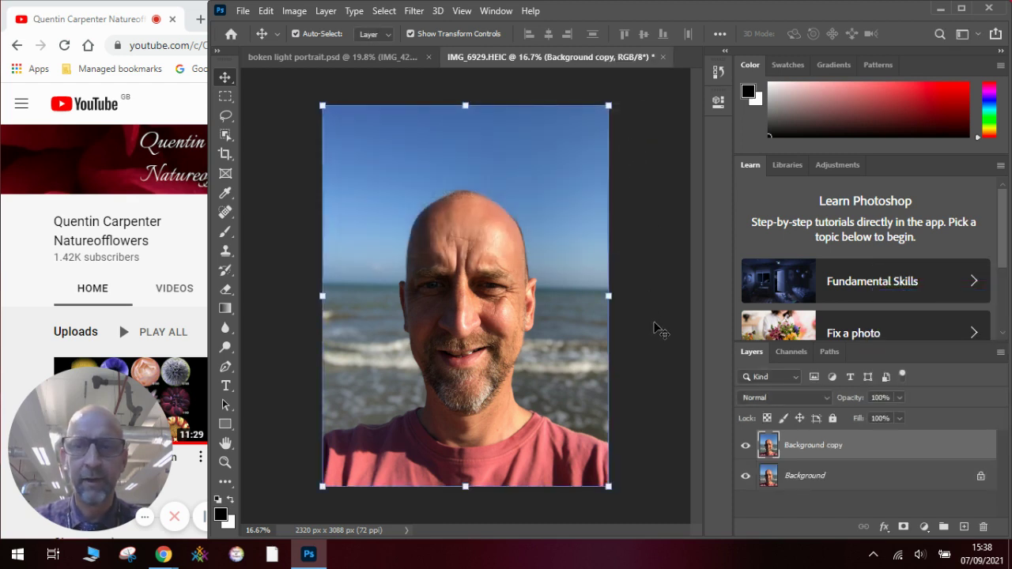
{"action": "left_click", "coordinate": [384, 11]}
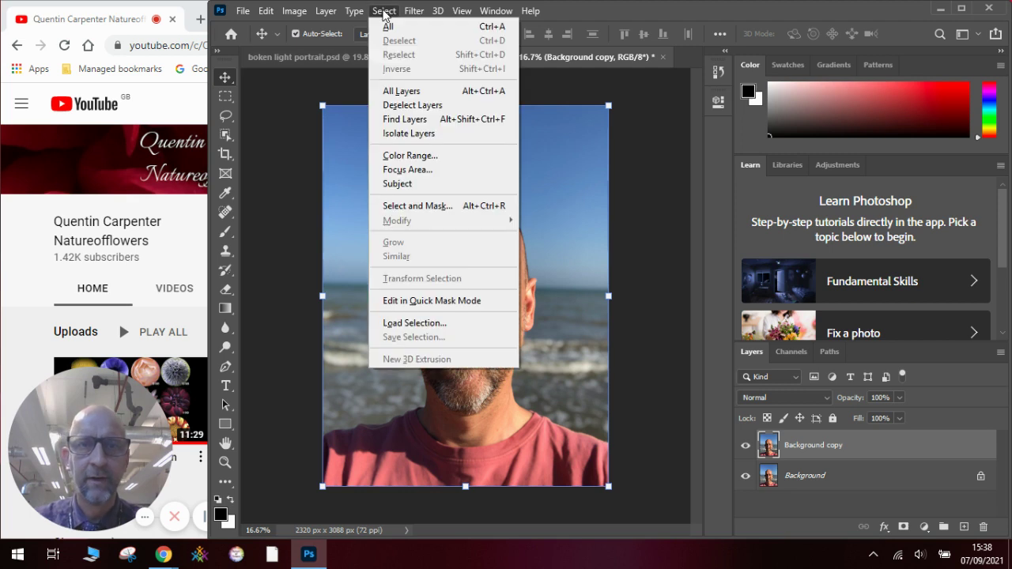
{"action": "left_click", "coordinate": [426, 186]}
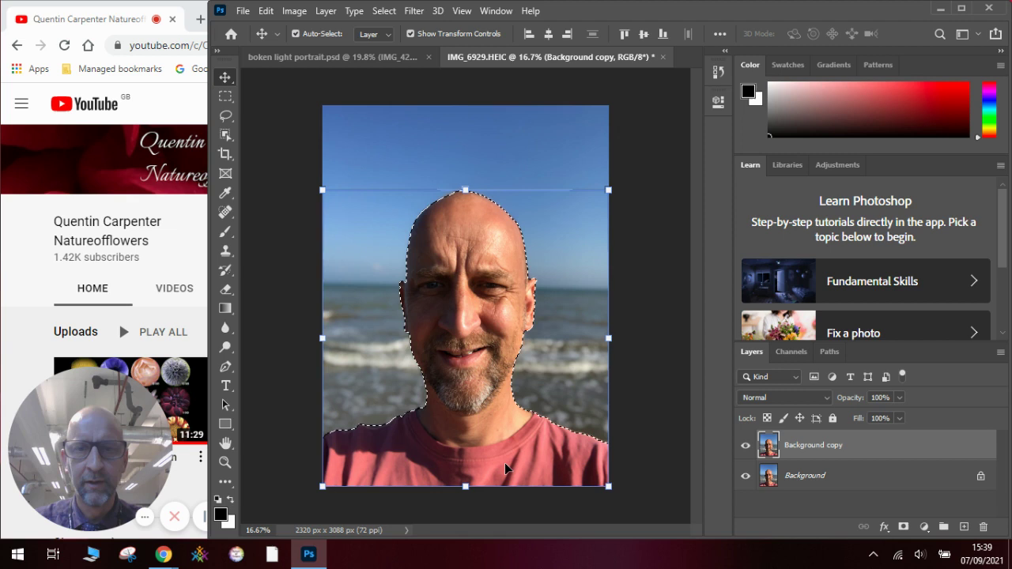
Step: Copy the selected man onto a new Layer 1 and hide Background copy and Background
{"action": "key", "text": "ctrl"}
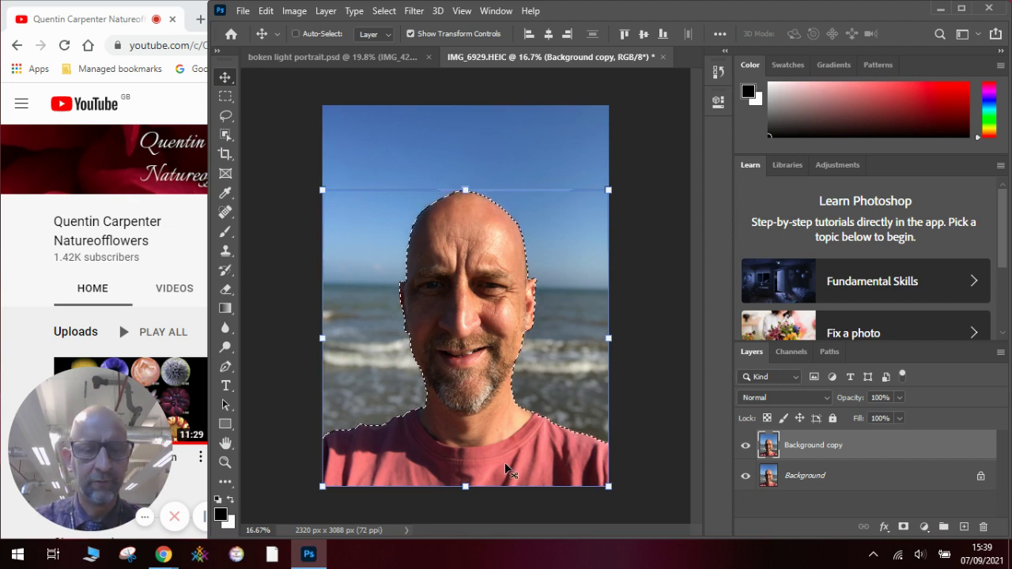
{"action": "key", "text": "ctrl+shift+alt+n"}
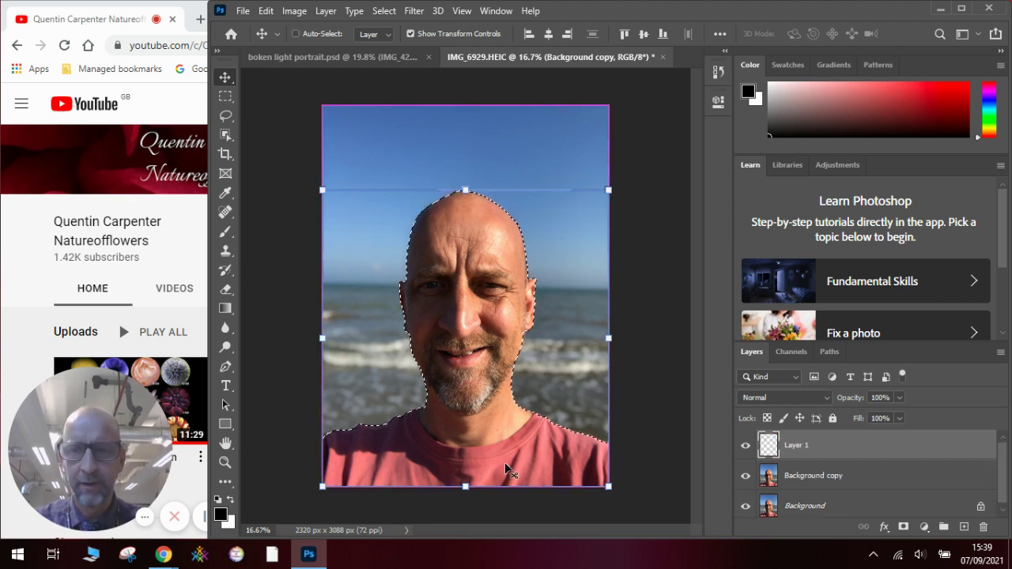
{"action": "key", "text": "ctrl+shift+alt+e"}
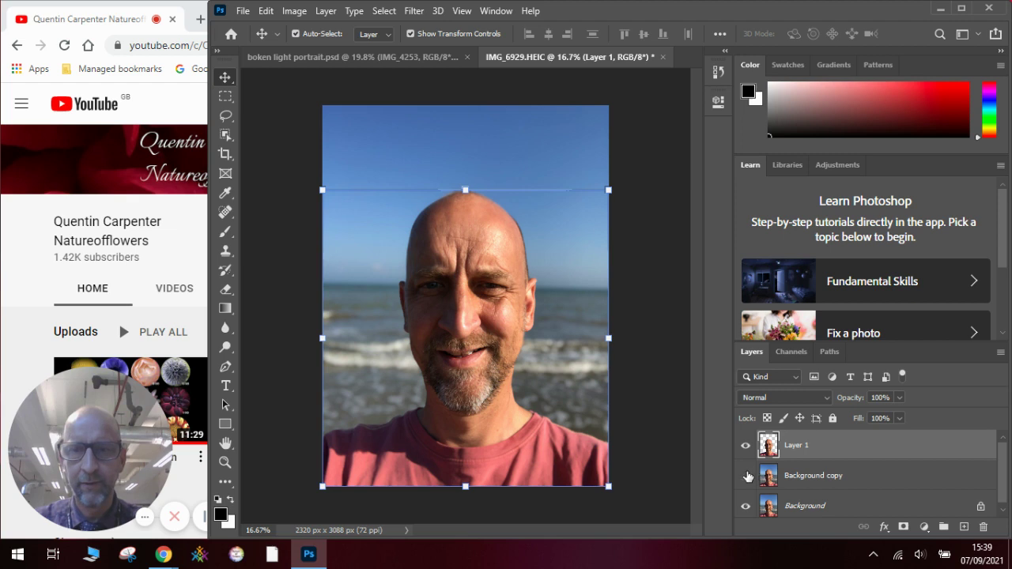
{"action": "left_click", "coordinate": [745, 476]}
{"action": "left_click", "coordinate": [745, 506]}
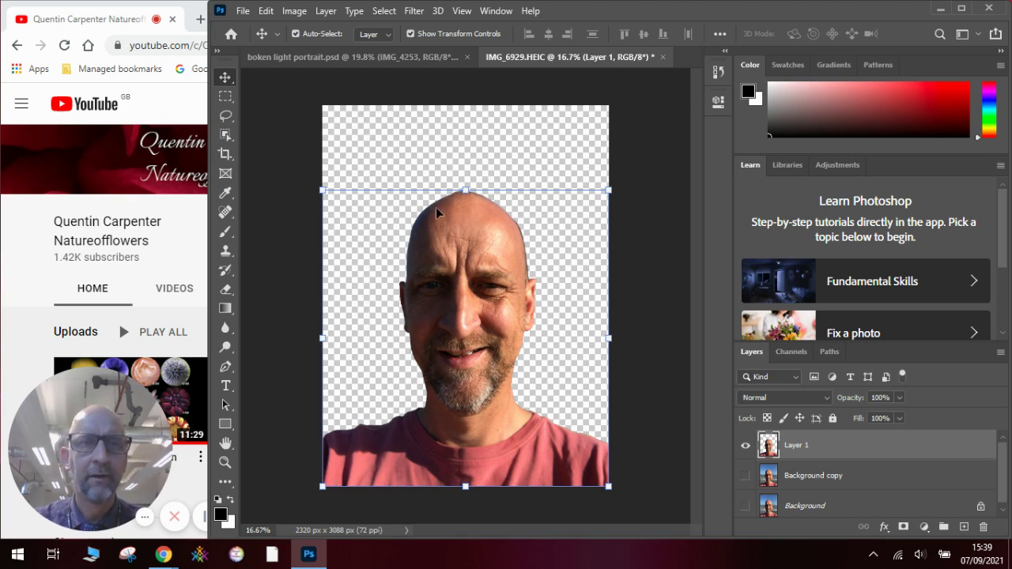
Step: Place IMG_4253 into the document as an embedded image
{"action": "left_click", "coordinate": [242, 11]}
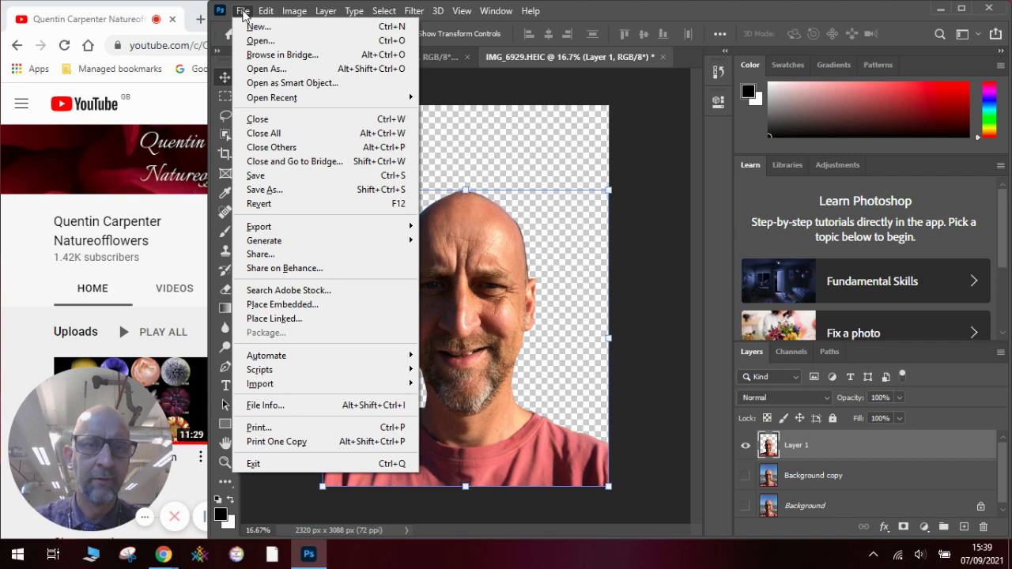
{"action": "left_click", "coordinate": [302, 306]}
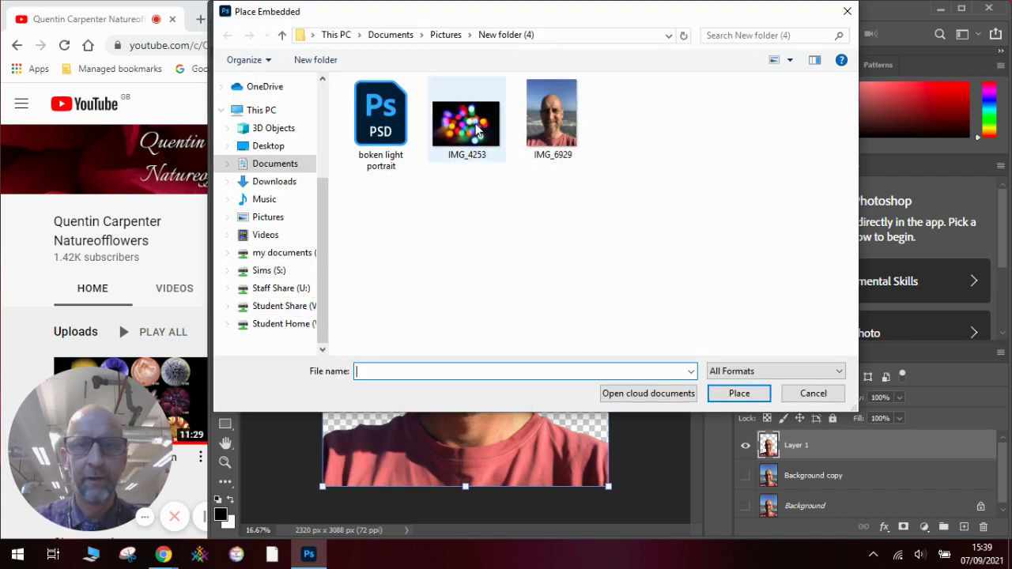
{"action": "double_click", "coordinate": [476, 126]}
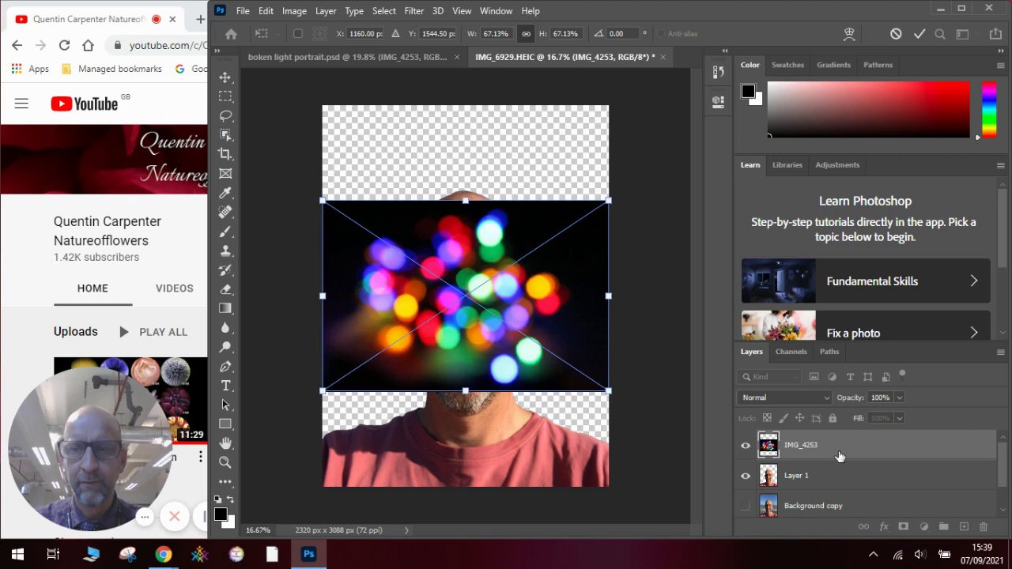
Step: Rotate the bokeh image upright, scale it to fill the canvas, and move it below Layer 1
{"action": "left_click_drag", "start_coordinate": [548, 176], "coordinate": [581, 385]}
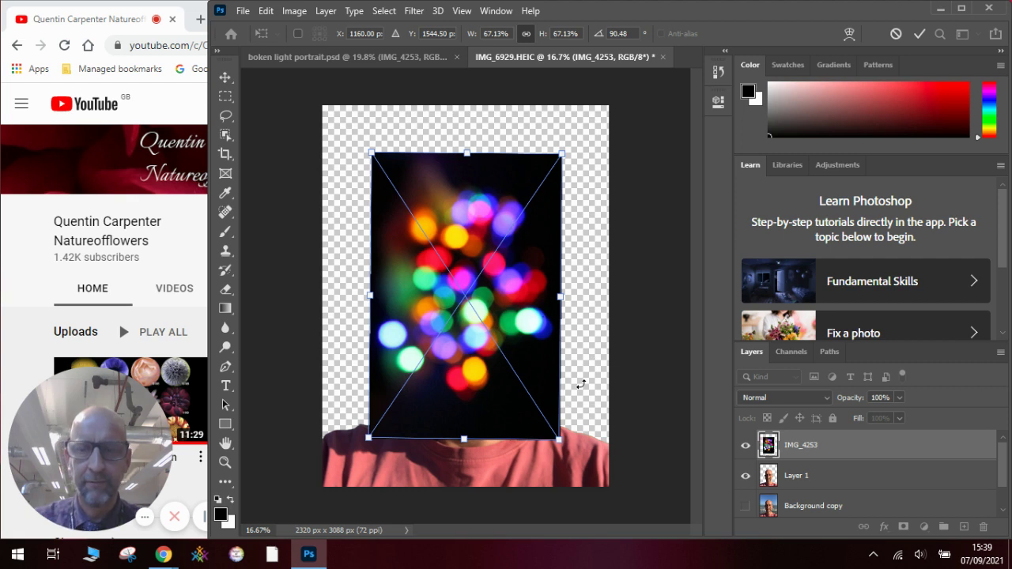
{"action": "key", "text": "Return"}
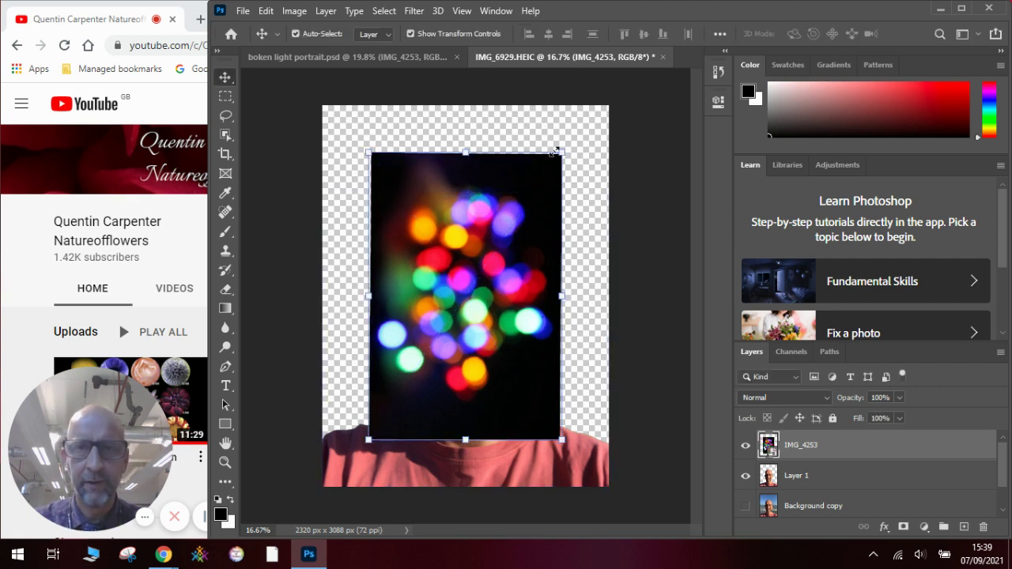
{"action": "left_click_drag", "start_coordinate": [556, 150], "coordinate": [629, 89]}
{"action": "left_click_drag", "start_coordinate": [369, 437], "coordinate": [299, 500]}
{"action": "key", "text": "Return"}
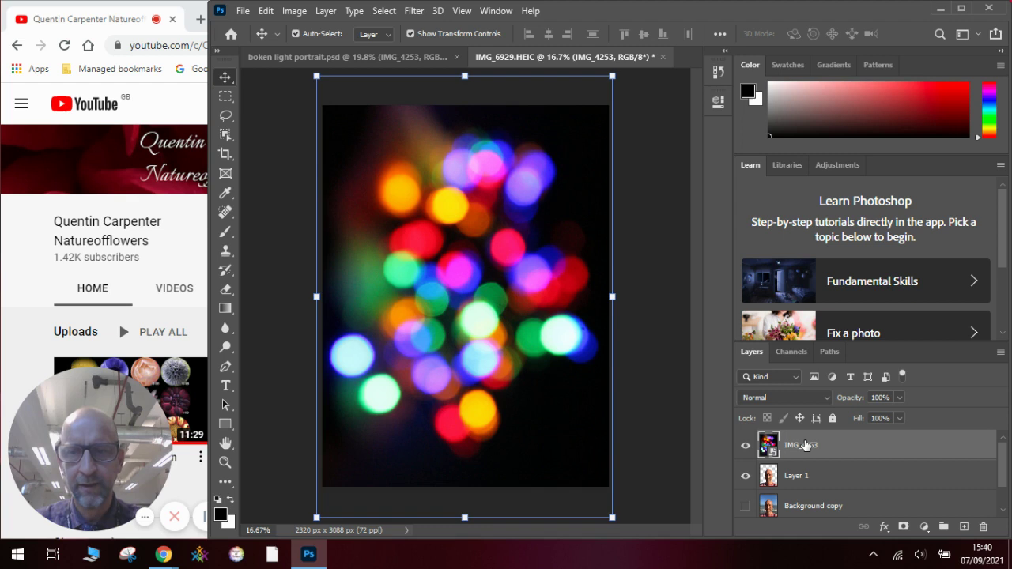
{"action": "left_click_drag", "start_coordinate": [805, 445], "coordinate": [824, 487]}
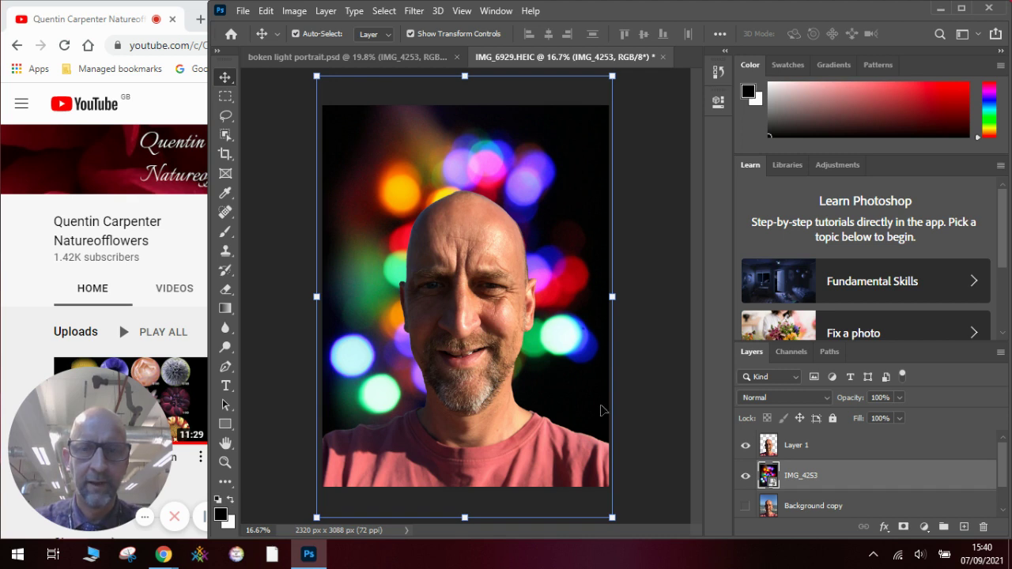
Step: Check the finished boken light portrait, then lower Layer 1's opacity so lights show through
{"action": "left_click", "coordinate": [384, 65]}
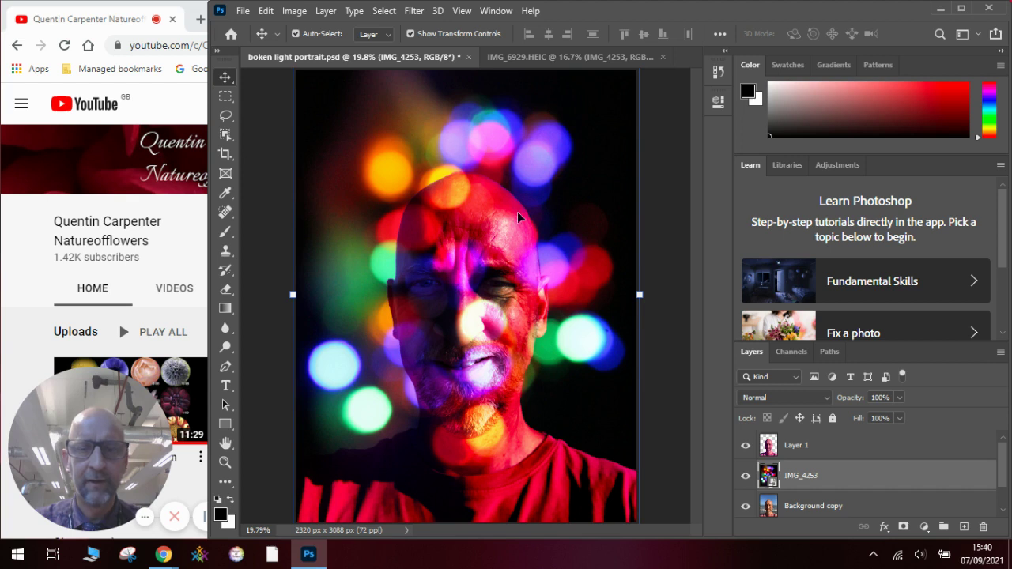
{"action": "left_click", "coordinate": [541, 58]}
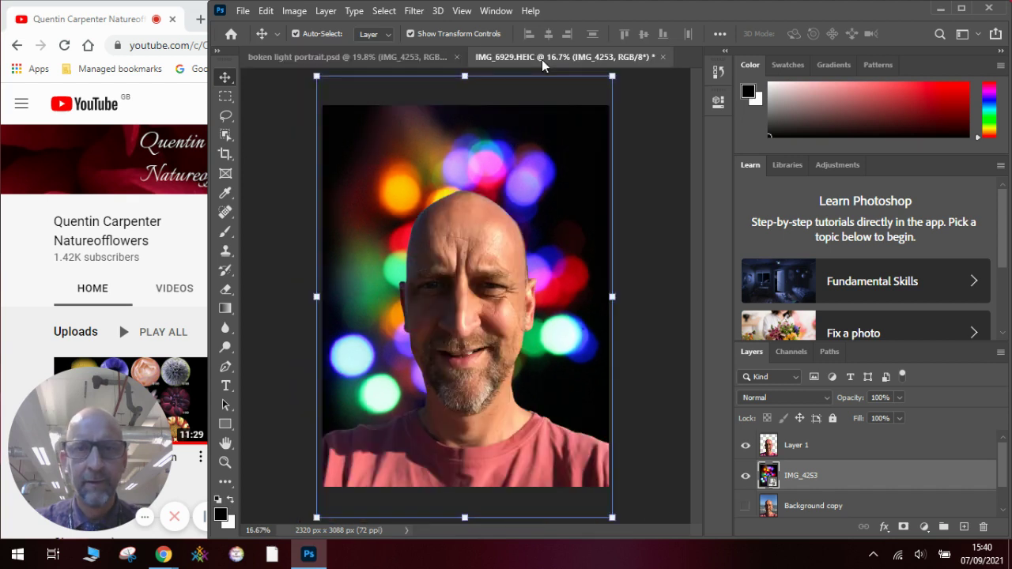
{"action": "left_click", "coordinate": [806, 443]}
{"action": "left_click", "coordinate": [898, 398]}
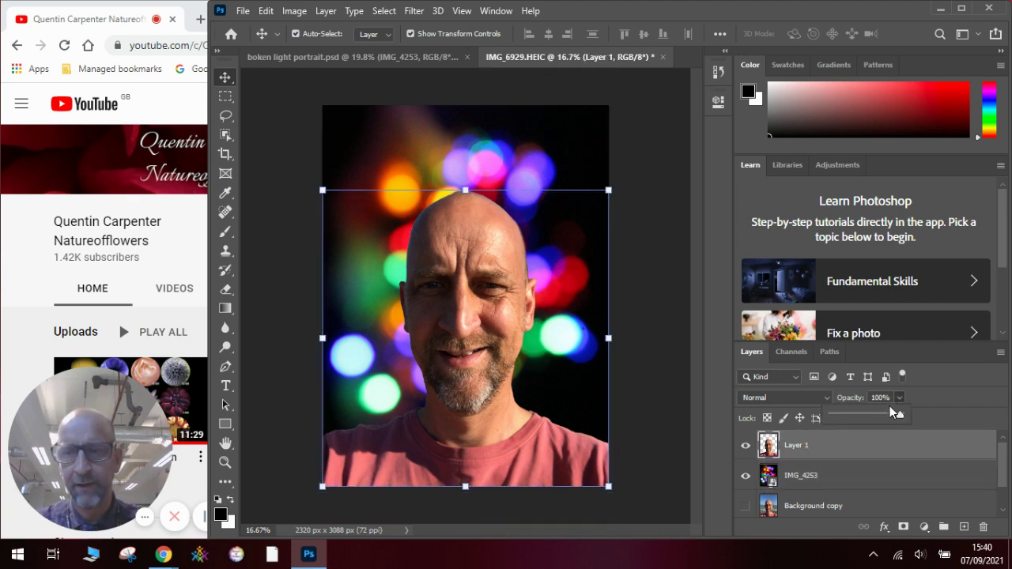
{"action": "left_click_drag", "start_coordinate": [902, 413], "coordinate": [878, 411]}
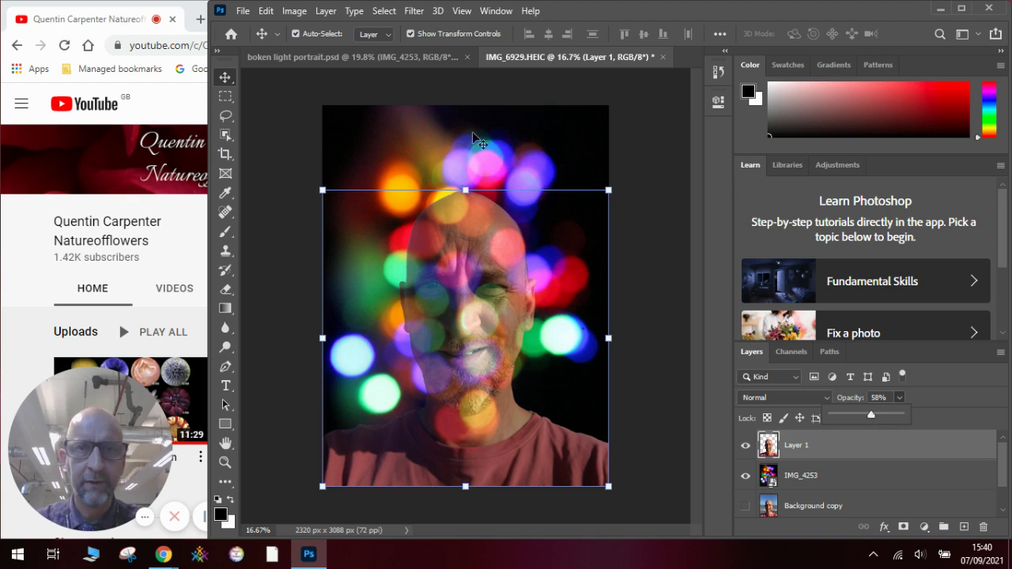
Step: Compare with the finished portrait again and set Layer 1's opacity back to 100%
{"action": "left_click", "coordinate": [405, 60]}
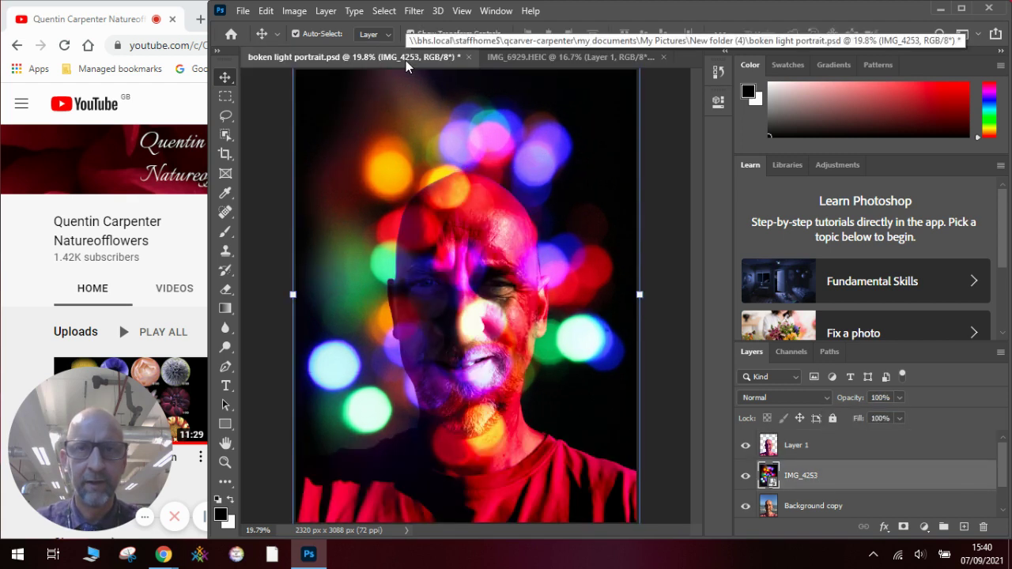
{"action": "left_click", "coordinate": [567, 63]}
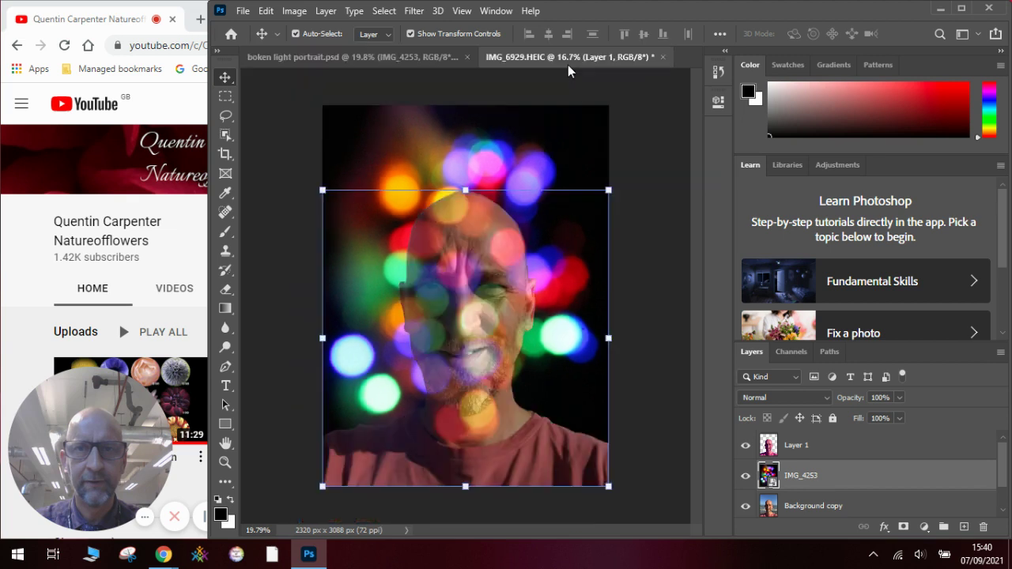
{"action": "left_click", "coordinate": [899, 419]}
{"action": "left_click_drag", "start_coordinate": [904, 417], "coordinate": [950, 415]}
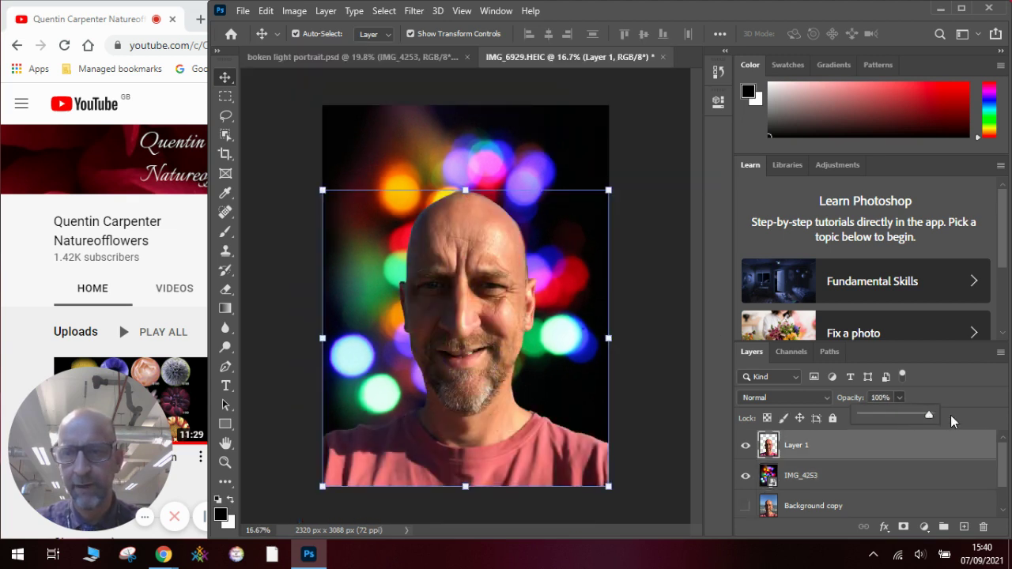
Step: Apply Image > Adjustments > Color Balance with midtones at +60, -41, +47
{"action": "left_click", "coordinate": [295, 11]}
{"action": "mouse_move", "coordinate": [316, 51]}
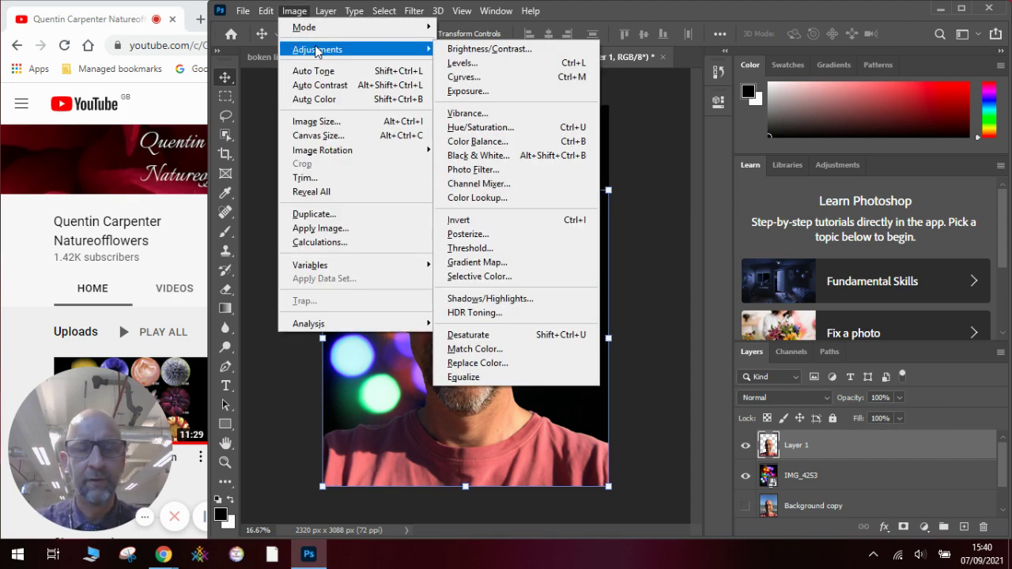
{"action": "left_click", "coordinate": [491, 142]}
{"action": "left_click_drag", "start_coordinate": [600, 95], "coordinate": [662, 89]}
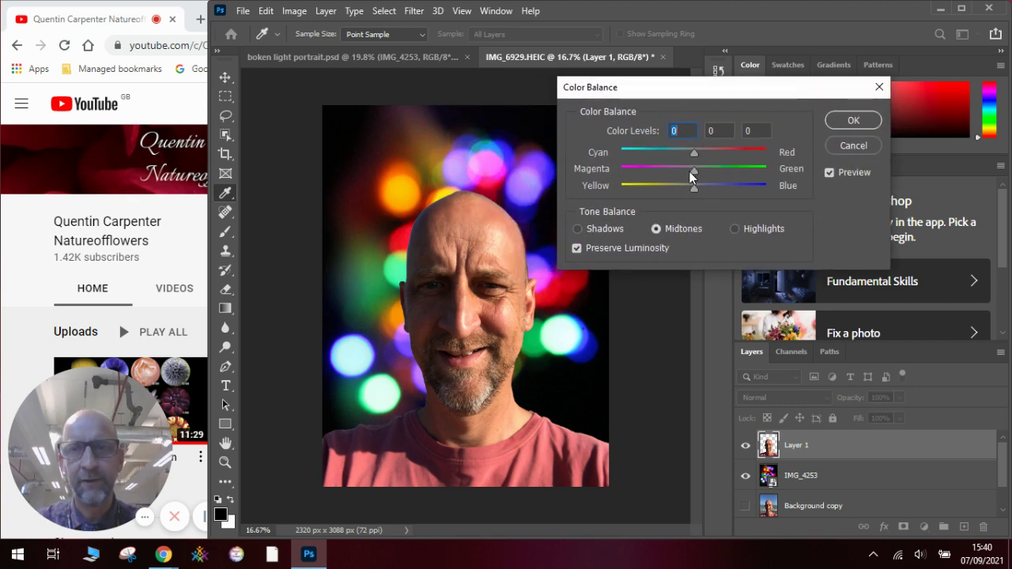
{"action": "left_click_drag", "start_coordinate": [713, 152], "coordinate": [733, 153]}
{"action": "left_click_drag", "start_coordinate": [695, 188], "coordinate": [665, 171]}
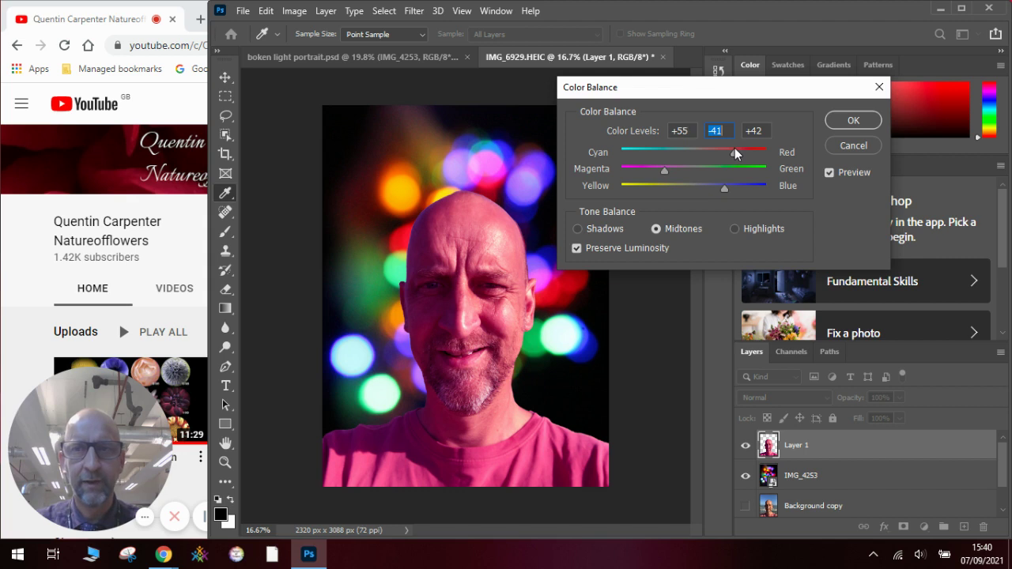
{"action": "left_click_drag", "start_coordinate": [734, 152], "coordinate": [736, 152]}
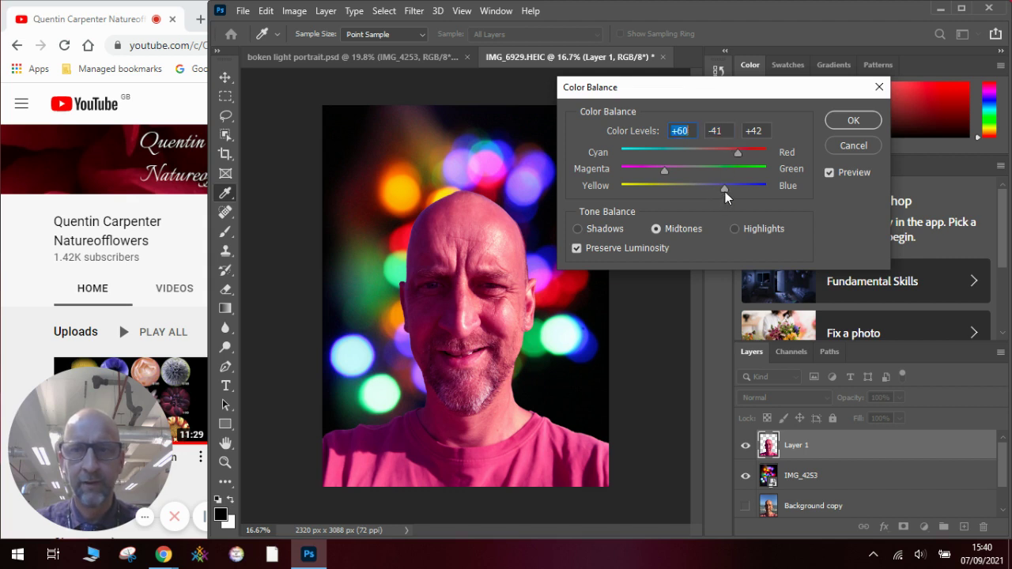
{"action": "left_click_drag", "start_coordinate": [725, 191], "coordinate": [728, 190]}
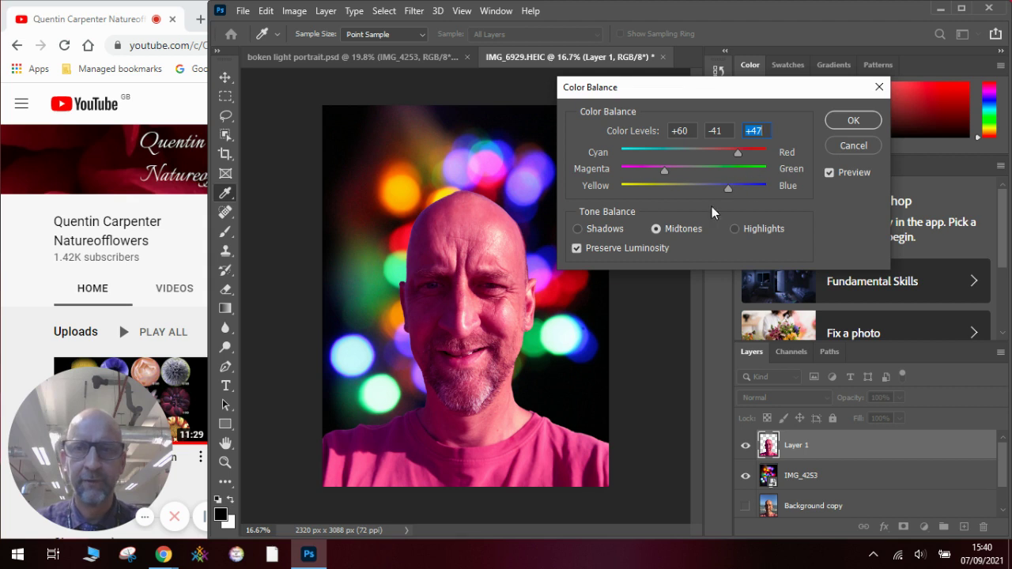
Step: Confirm the Color Balance, nudge Layer 1's opacity, and set its blend mode to Hard Light
{"action": "left_click", "coordinate": [842, 122]}
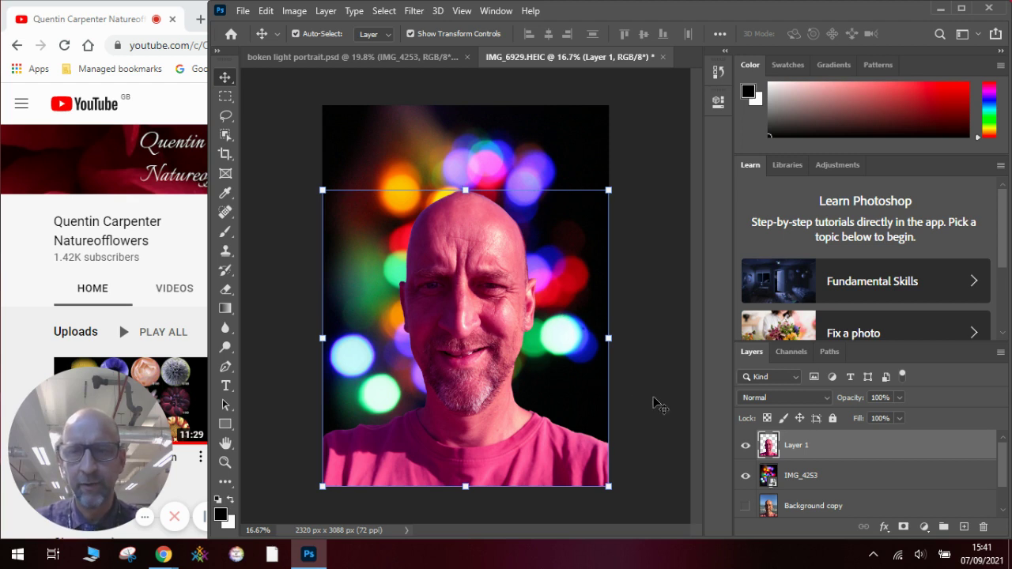
{"action": "left_click", "coordinate": [899, 399]}
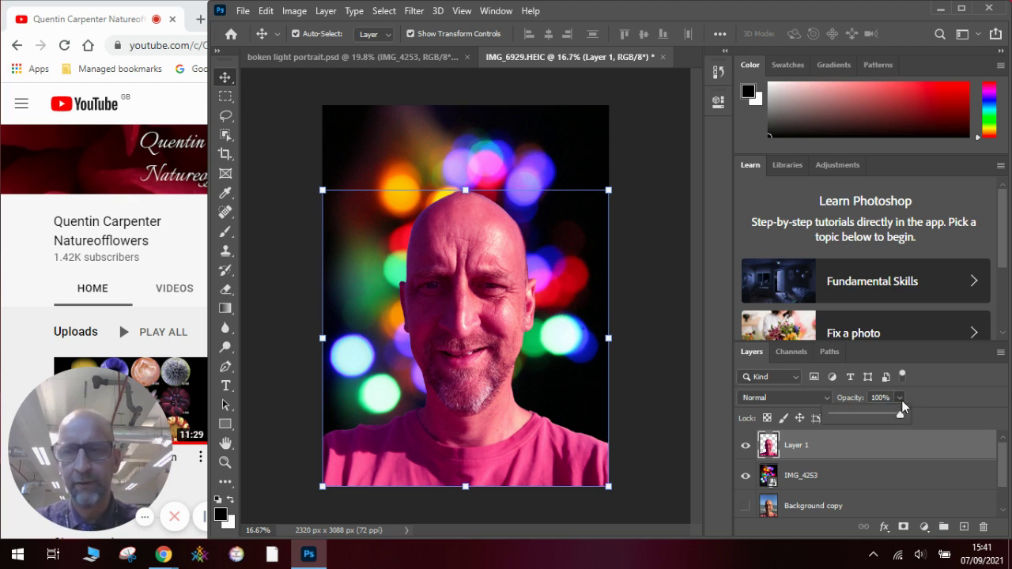
{"action": "left_click_drag", "start_coordinate": [884, 416], "coordinate": [908, 414]}
{"action": "left_click", "coordinate": [791, 400]}
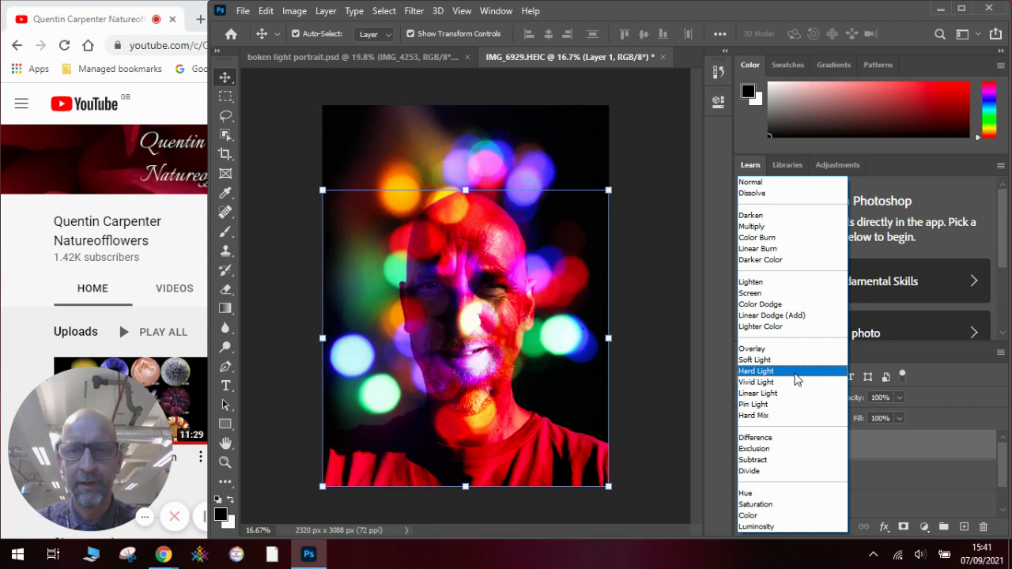
{"action": "left_click", "coordinate": [796, 380]}
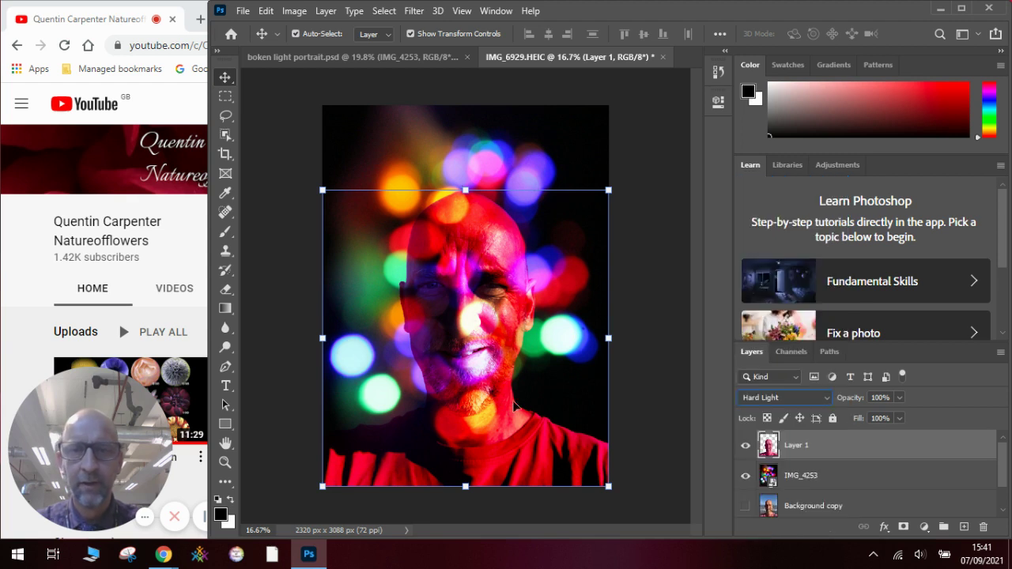
Step: Select IMG_4253, show Background copy again, and reduce the lights layer to about 82% opacity
{"action": "left_click", "coordinate": [670, 158]}
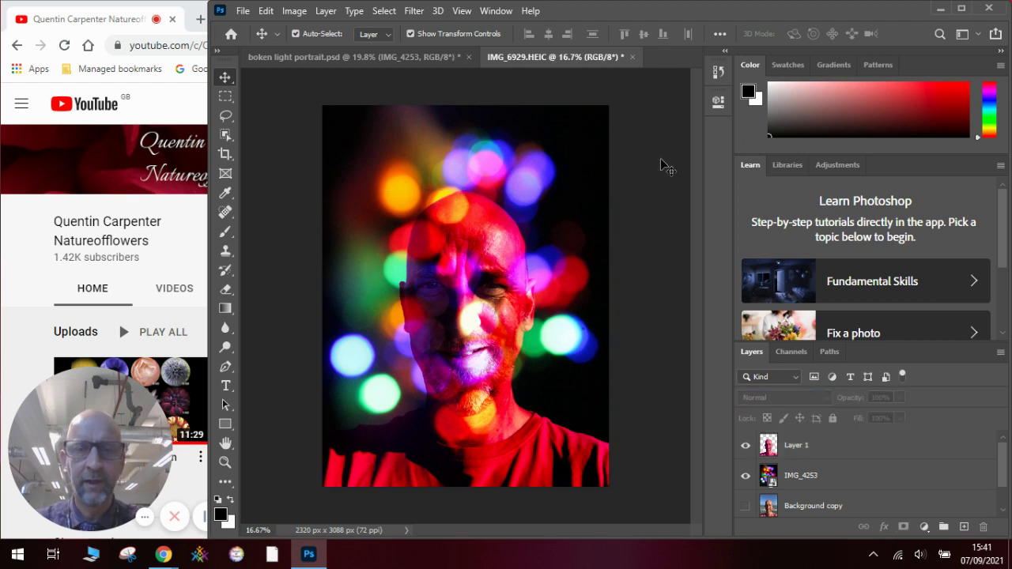
{"action": "left_click", "coordinate": [833, 476]}
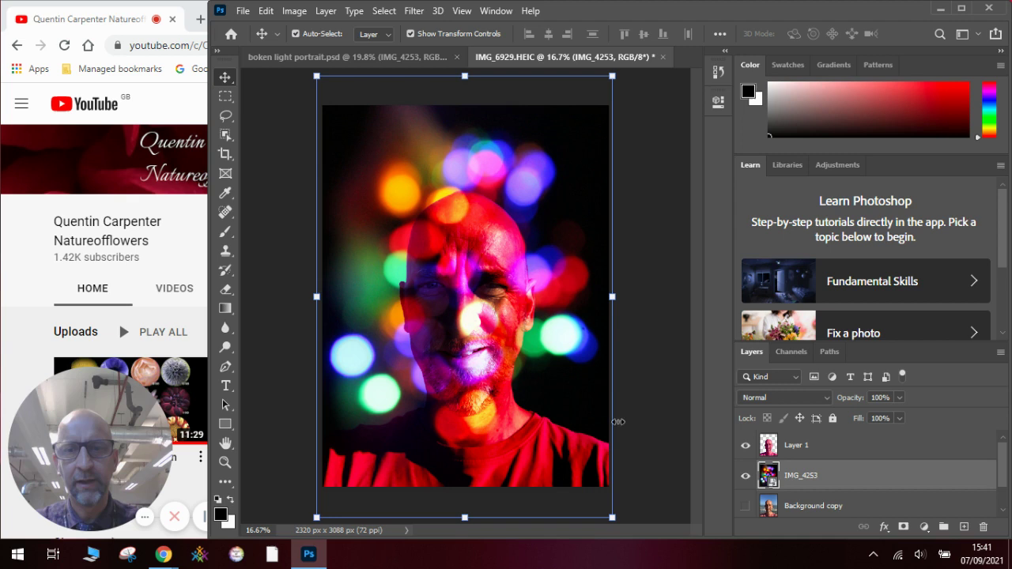
{"action": "left_click", "coordinate": [900, 398]}
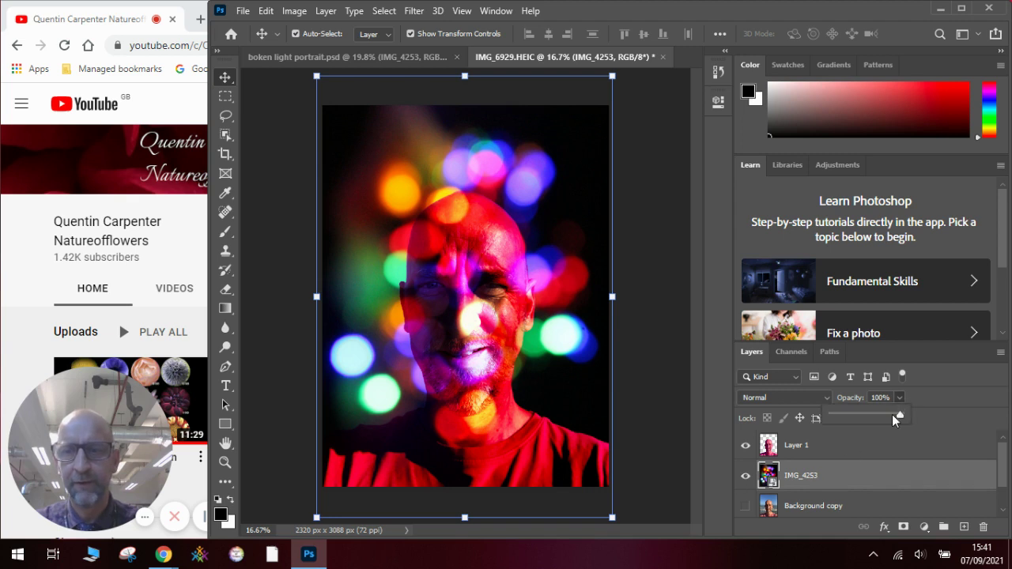
{"action": "left_click", "coordinate": [892, 414]}
{"action": "left_click_drag", "start_coordinate": [898, 414], "coordinate": [903, 414]}
{"action": "left_click", "coordinate": [745, 506]}
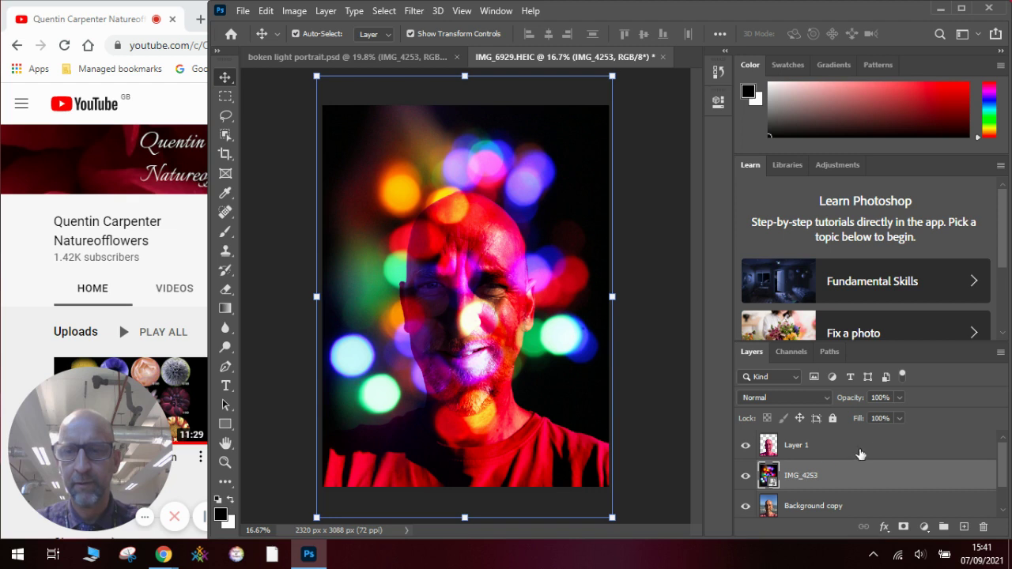
{"action": "left_click", "coordinate": [899, 397]}
{"action": "left_click_drag", "start_coordinate": [897, 417], "coordinate": [879, 421]}
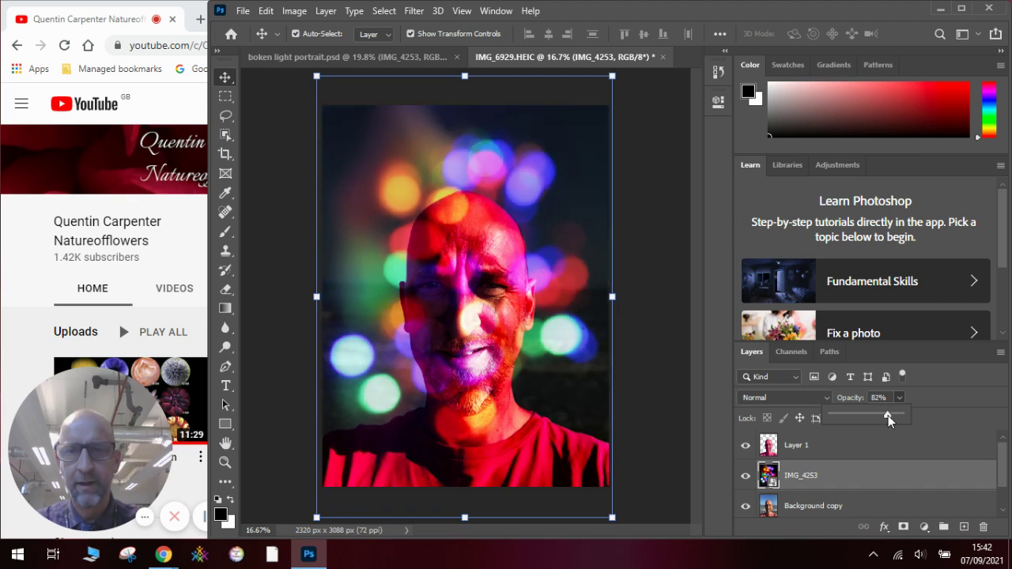
{"action": "left_click", "coordinate": [650, 244]}
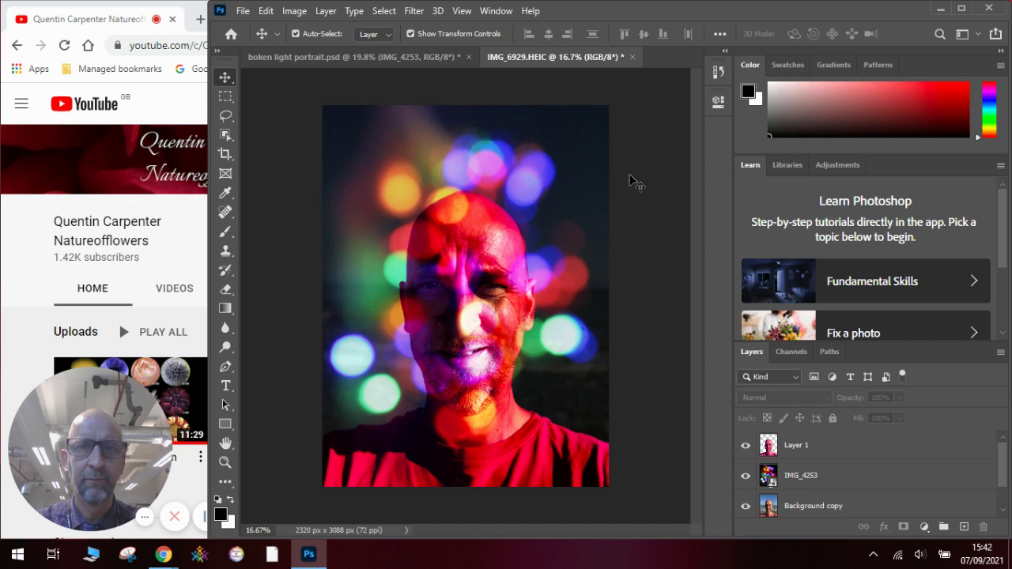
Step: Compare against the boken light portrait and apply View > Fit on Screen to IMG_6929.HEIC
{"action": "left_click", "coordinate": [359, 57]}
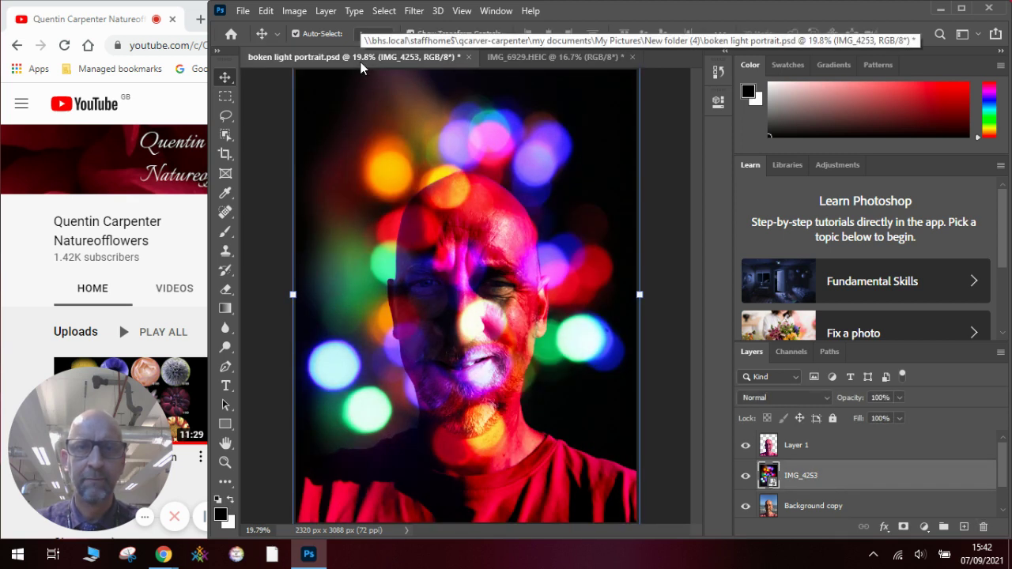
{"action": "left_click", "coordinate": [537, 62]}
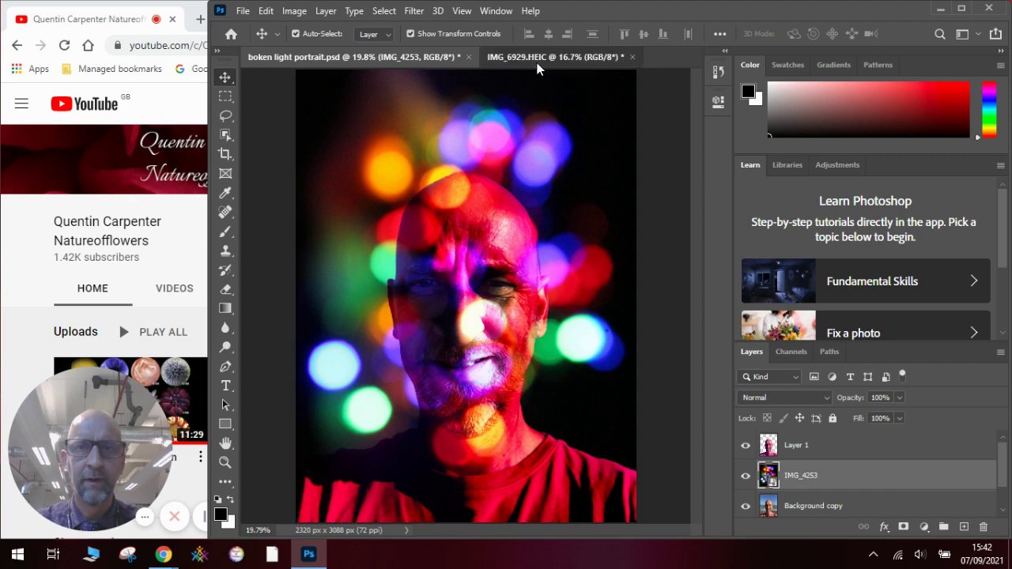
{"action": "left_click", "coordinate": [462, 11]}
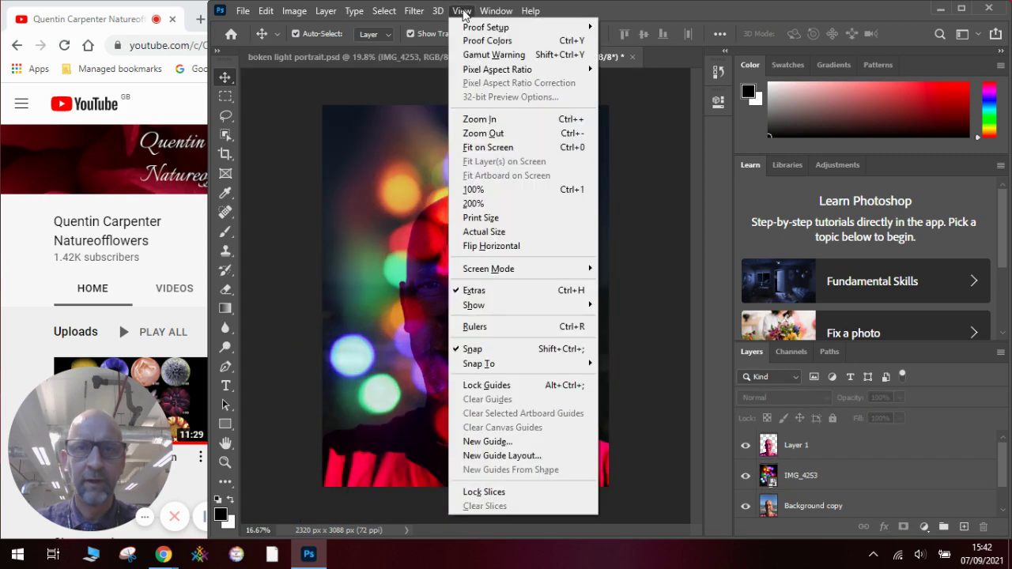
{"action": "left_click", "coordinate": [513, 145]}
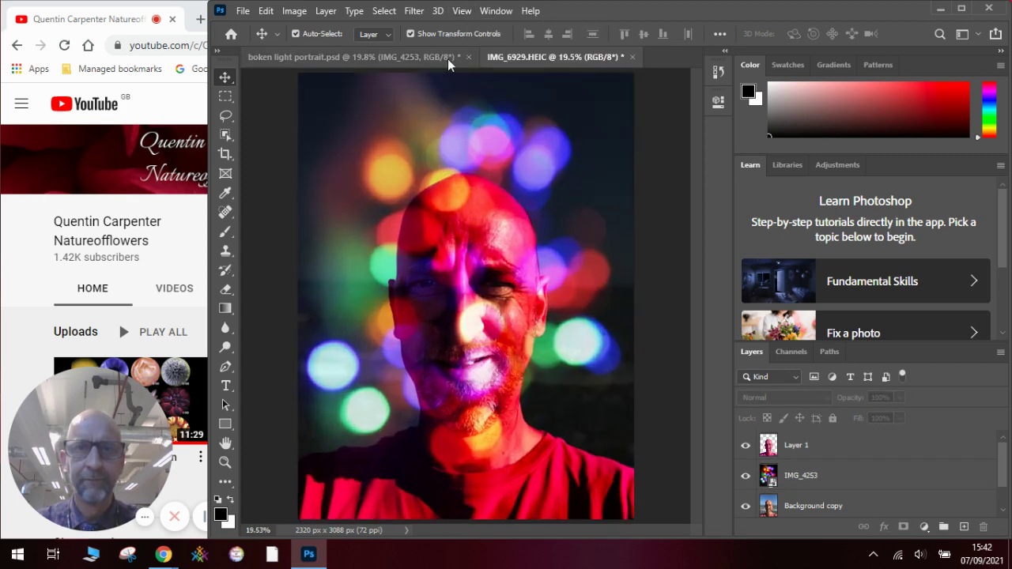
{"action": "left_click", "coordinate": [435, 54]}
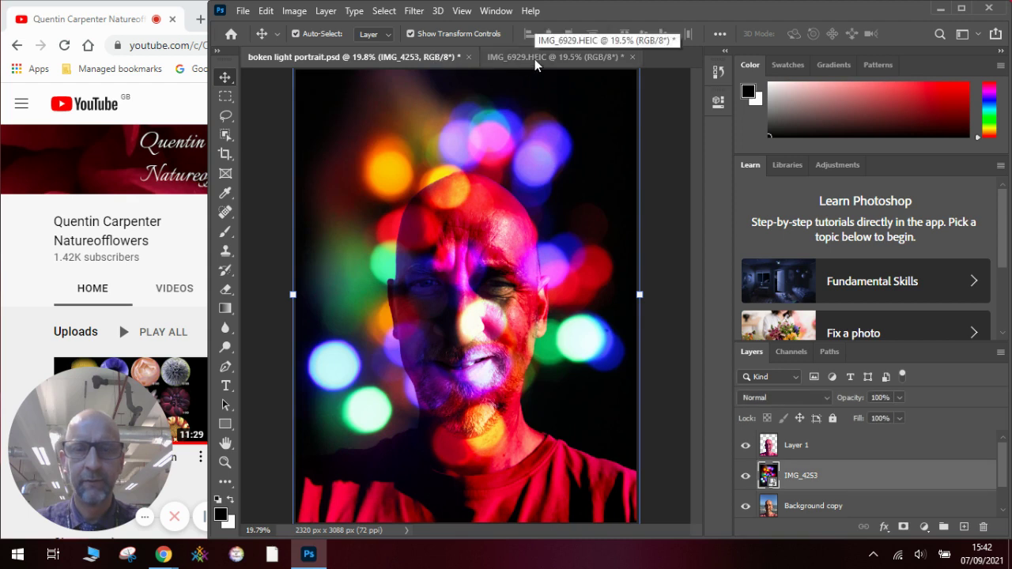
{"action": "left_click", "coordinate": [534, 59]}
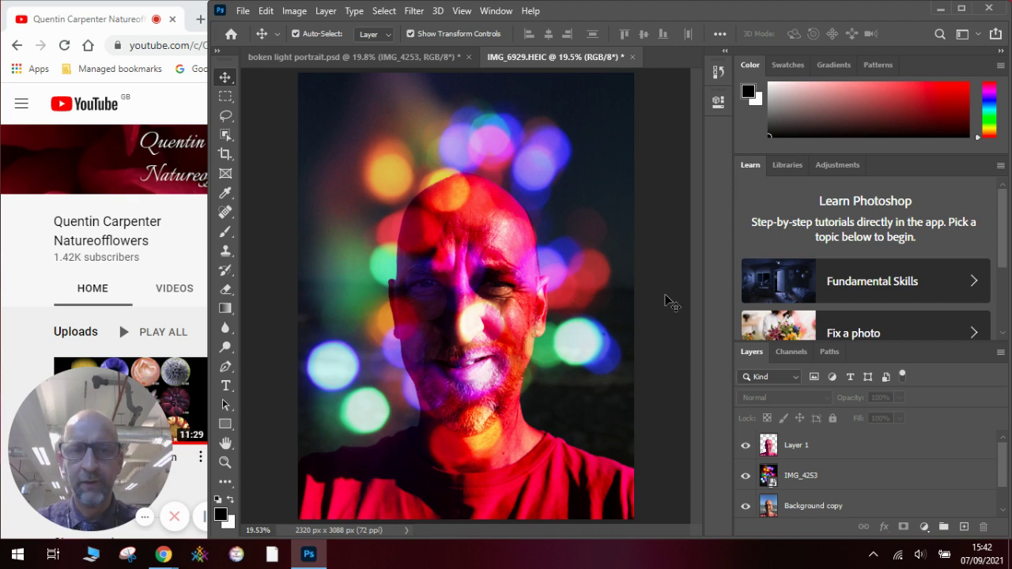
Step: Close the Select menu unused and bring the Chrome YouTube channel window to the front
{"action": "left_click", "coordinate": [382, 11]}
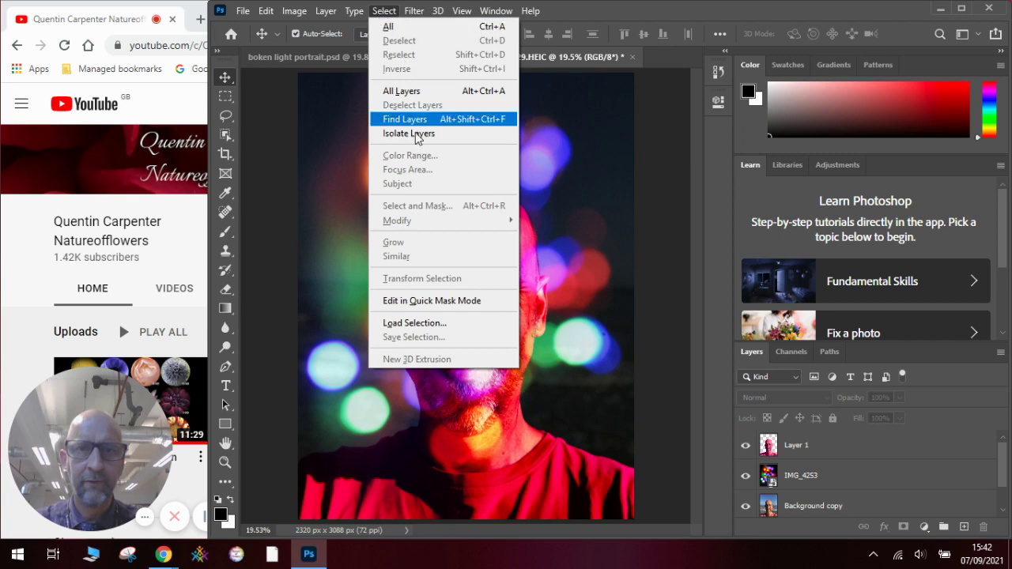
{"action": "left_click", "coordinate": [668, 210]}
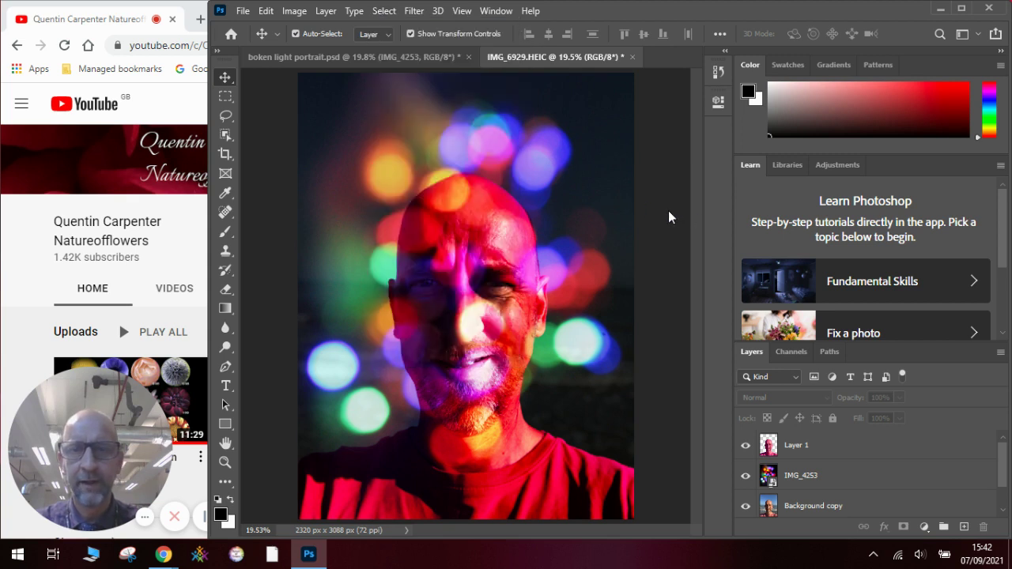
{"action": "left_click", "coordinate": [162, 252]}
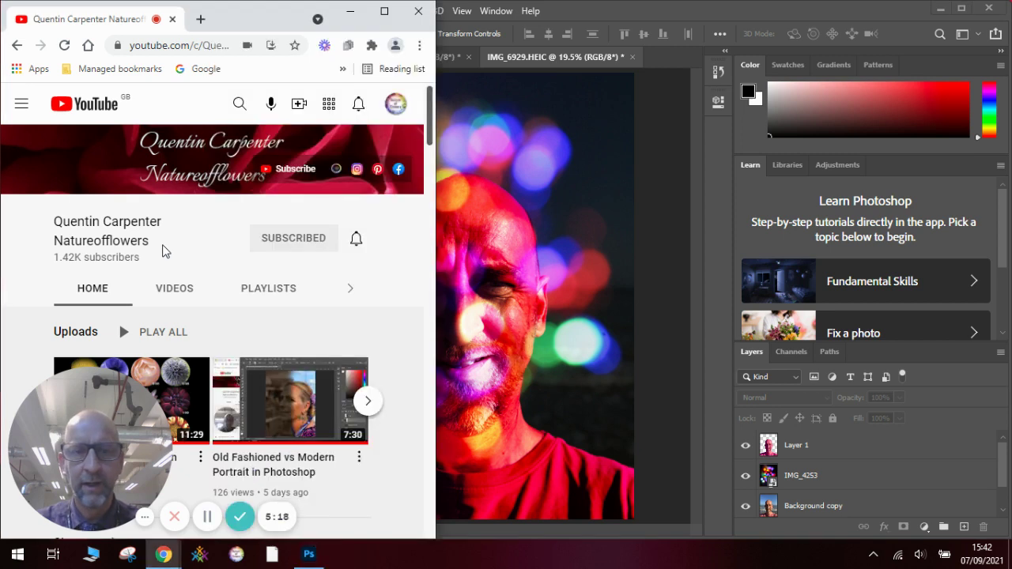